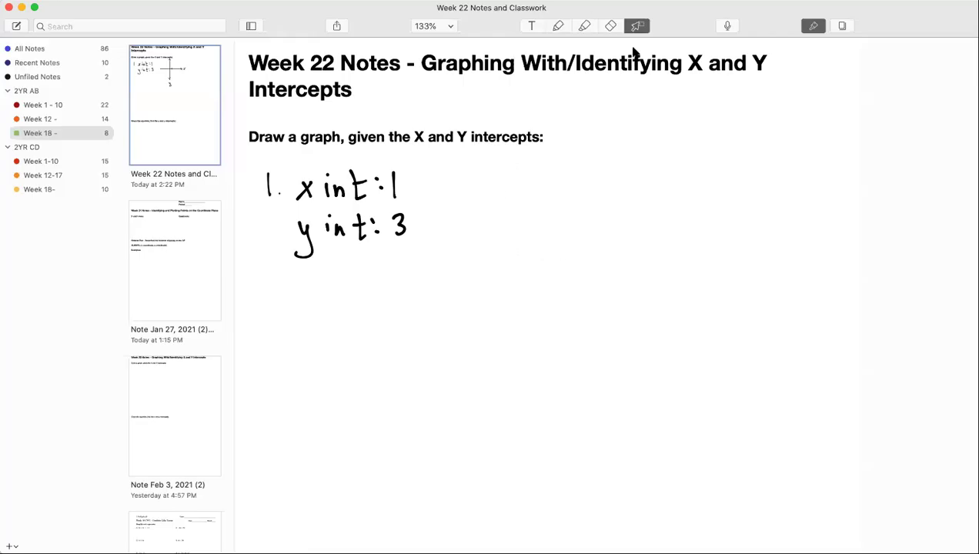
- With the pen, retrace the 1 and draw crossing axes beside problem 1, arrowing the top
left_click(558, 27)
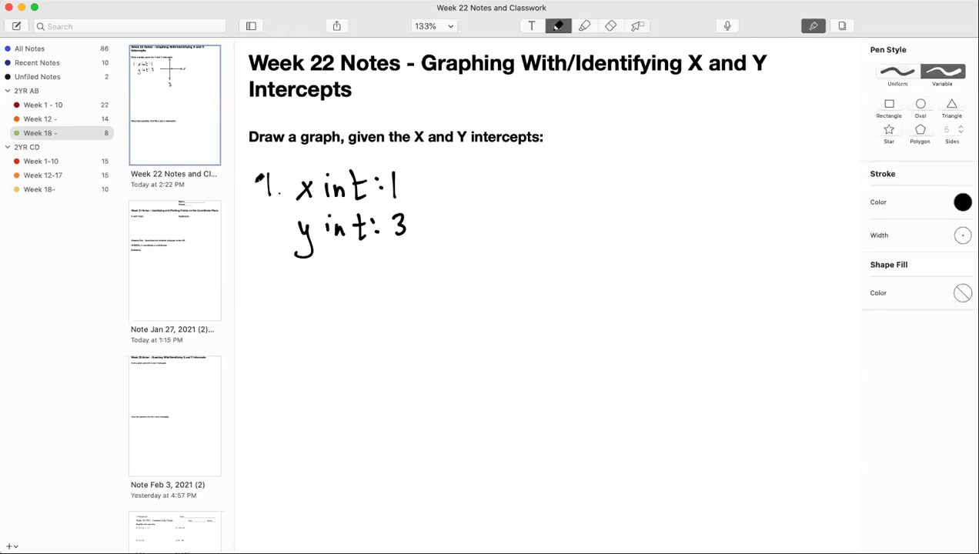
left_click_drag(268, 173, 269, 192)
left_click_drag(539, 155, 541, 312)
left_click_drag(448, 228, 644, 224)
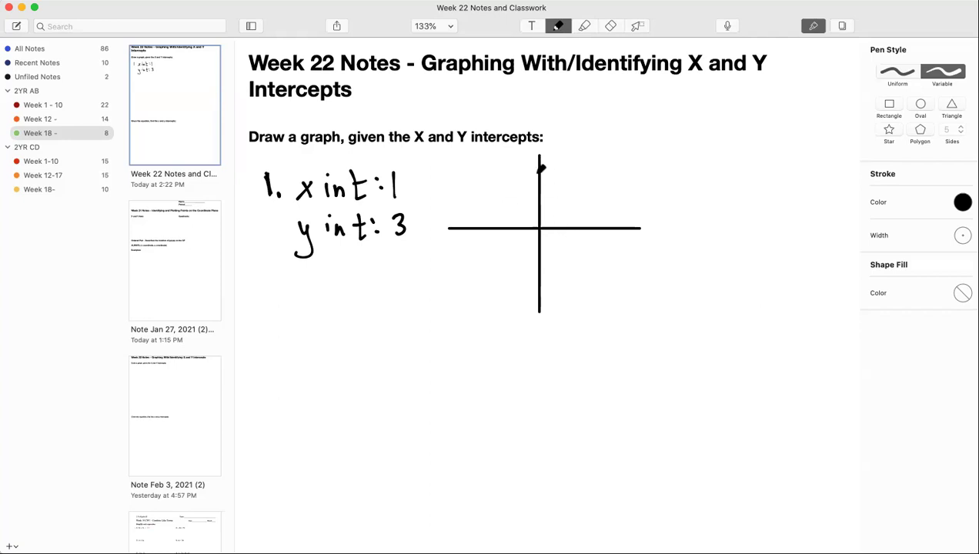
left_click_drag(528, 161, 546, 159)
- Arrow all axis ends, label x and y, underline 'and Y intercepts', and tick the x-axis
left_click_drag(534, 305, 545, 305)
left_click_drag(635, 221, 634, 239)
left_click_drag(452, 218, 457, 235)
mouse_move(656, 223)
left_mouse_down()
mouse_move(667, 240)
mouse_move(655, 242)
left_mouse_up()
left_click_drag(548, 147, 557, 172)
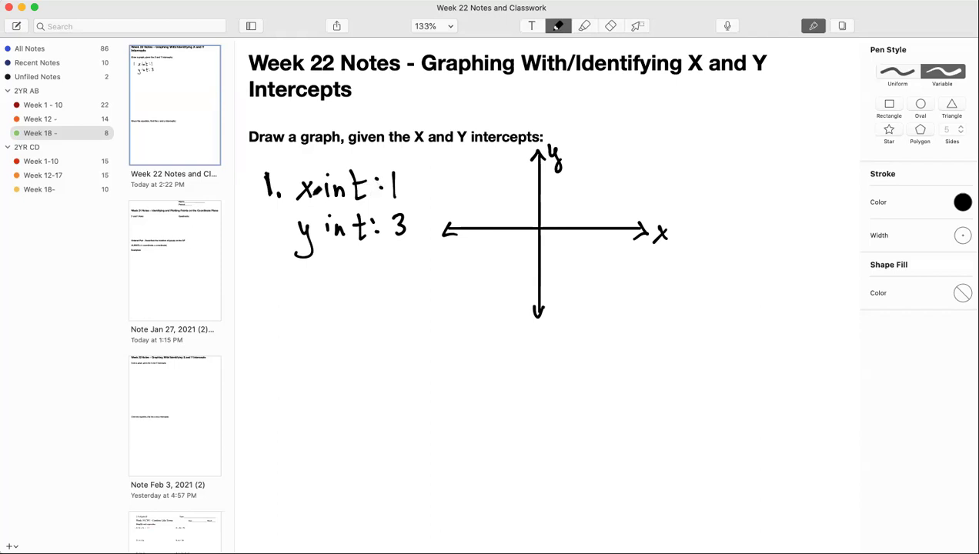
left_click_drag(435, 147, 537, 140)
mouse_move(552, 222)
left_mouse_down()
mouse_move(552, 233)
mouse_move(567, 230)
left_mouse_up()
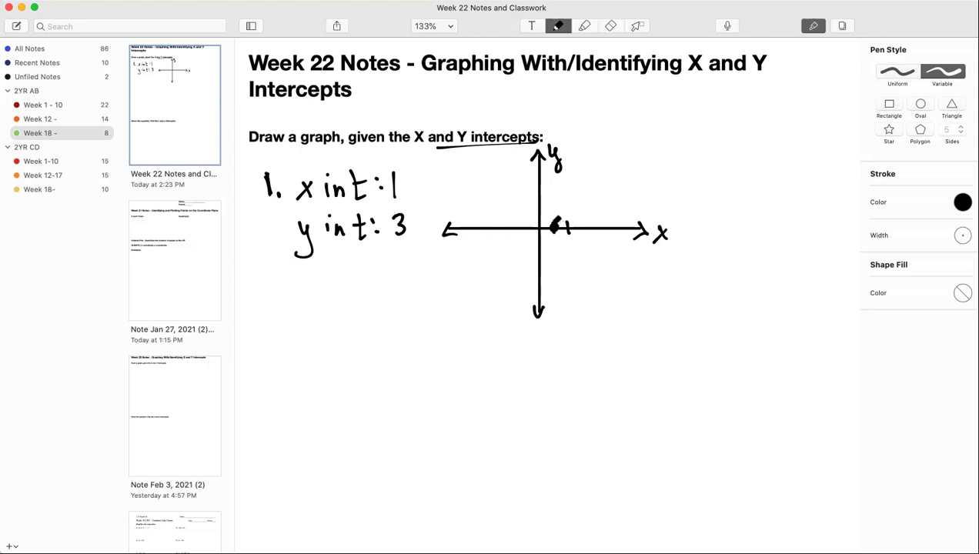
- Switch the ink to magenta and dot the x-intercept at 1
left_click(960, 202)
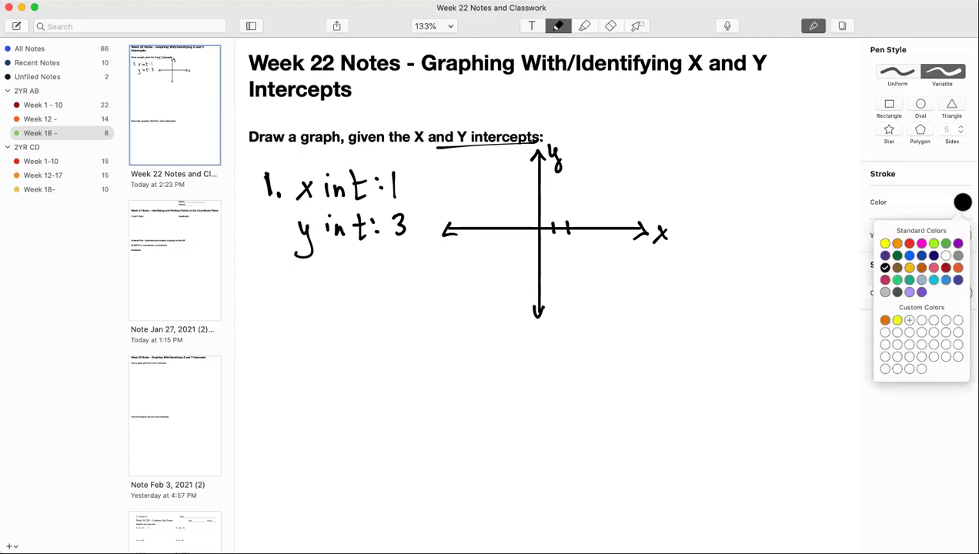
left_click(921, 243)
left_click(553, 226)
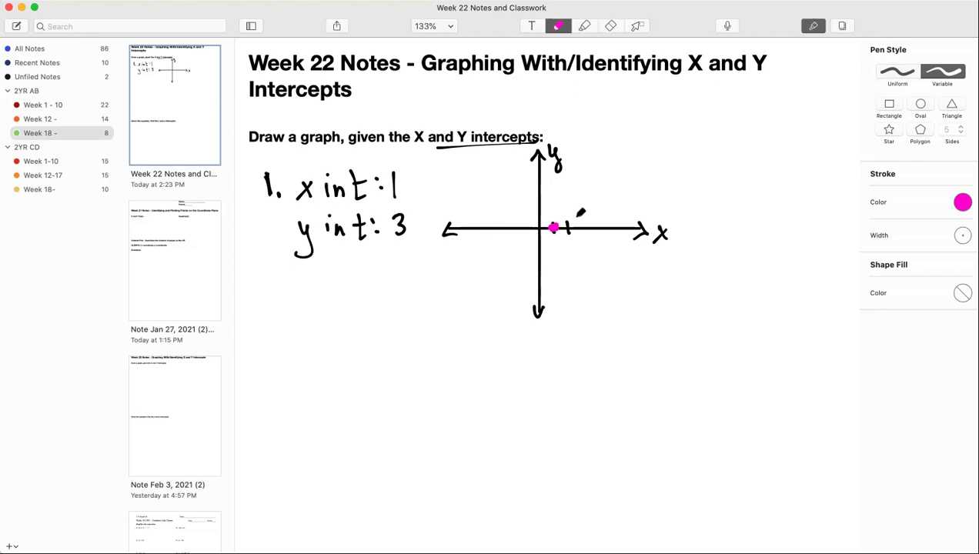
- Switch back to black ink and draw tick marks up the y-axis
left_click(960, 204)
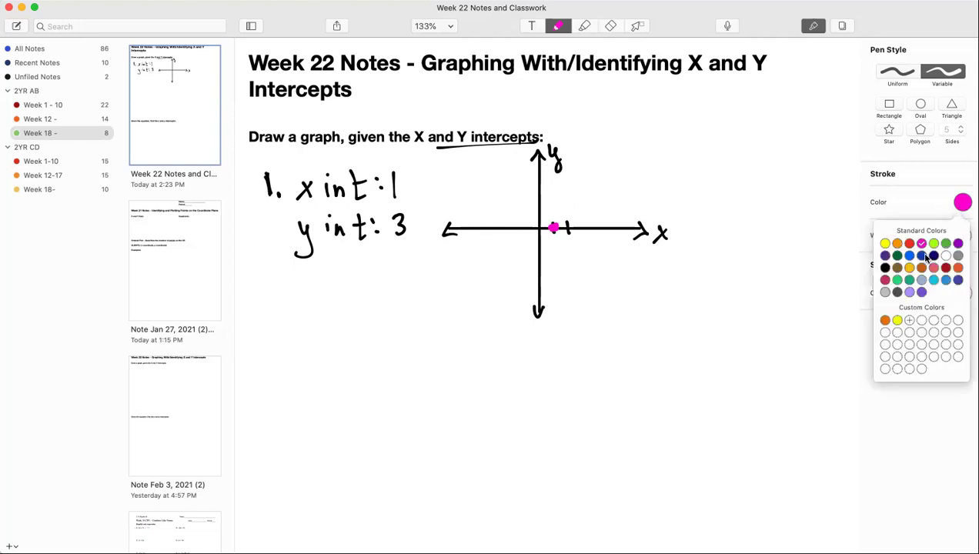
left_click(885, 267)
left_click(537, 213)
left_click_drag(533, 202, 545, 192)
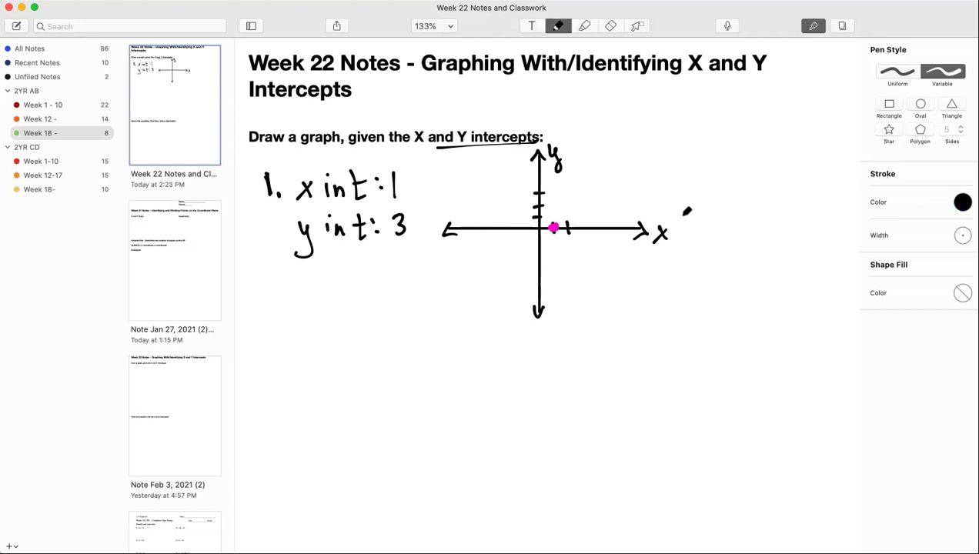
mouse_move(533, 214)
left_mouse_down()
mouse_move(545, 214)
mouse_move(544, 182)
left_mouse_up()
- Dot the y-intercept at 3 in magenta, then change the ink to blue
left_click(962, 202)
left_click(921, 243)
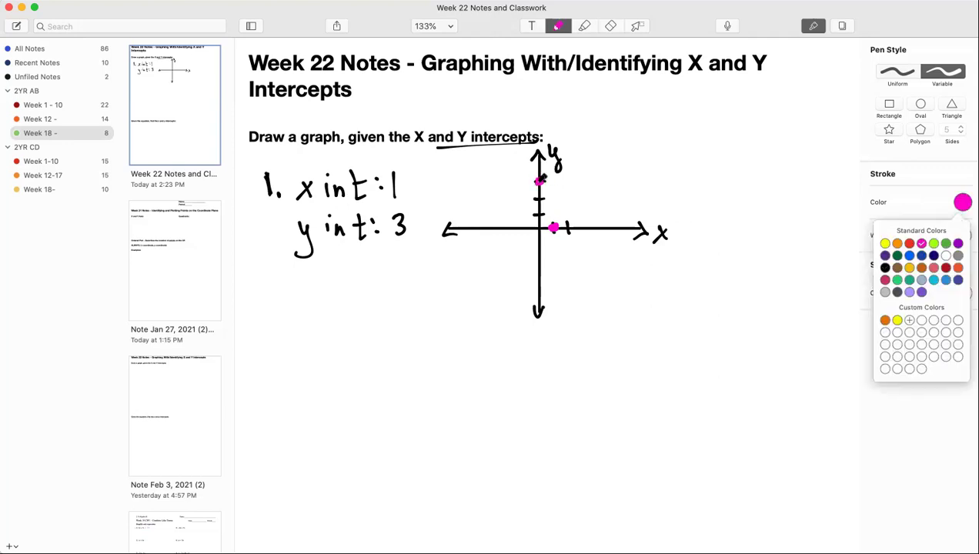
left_click(541, 180)
left_click(540, 182)
left_click(961, 203)
left_click(909, 255)
left_click(953, 204)
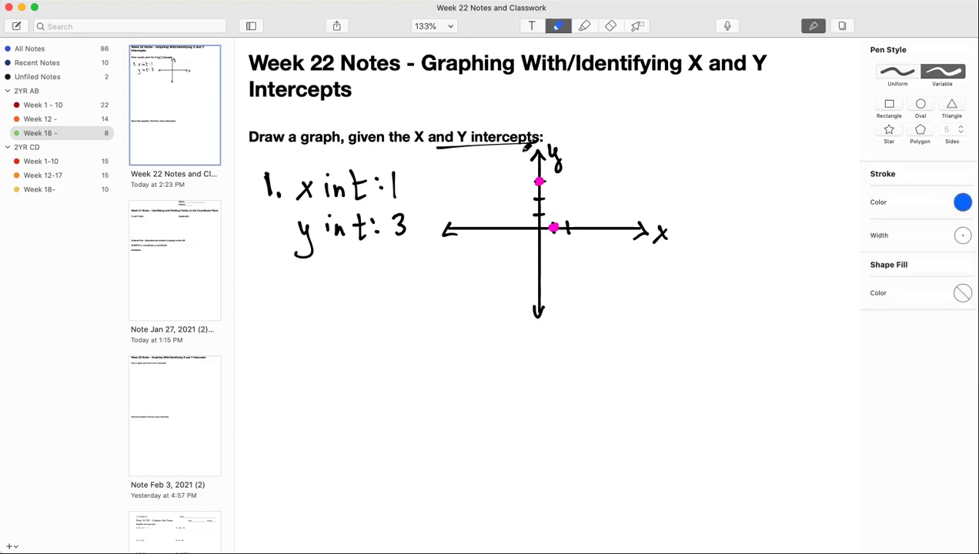
- Draw a blue arrowed line through both intercepts, redo the tick at 1, and label 3
left_click_drag(523, 141, 579, 291)
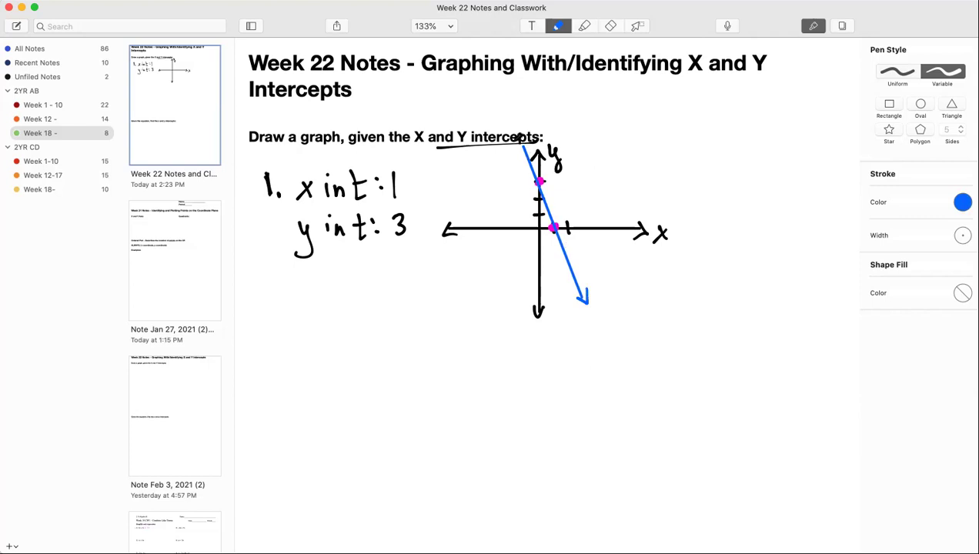
left_click_drag(521, 141, 532, 148)
mouse_move(568, 222)
left_mouse_down()
mouse_move(569, 236)
mouse_move(552, 248)
left_mouse_up()
left_click_drag(517, 179, 517, 192)
- Zoom out, switch to black ink, and write '2. x int: -3' below problem 1
scroll(465, 265, "down", 1)
scroll(465, 265, "down", 4)
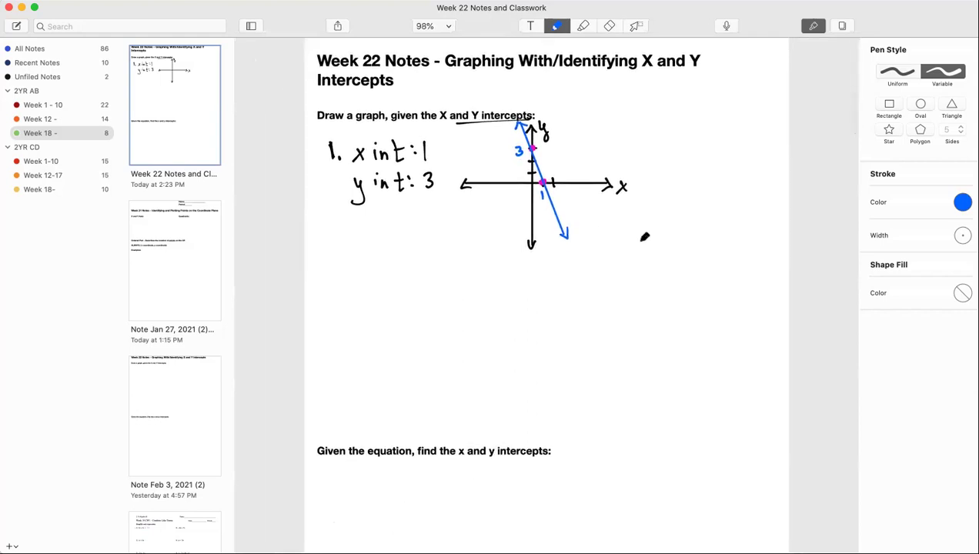
left_click(962, 203)
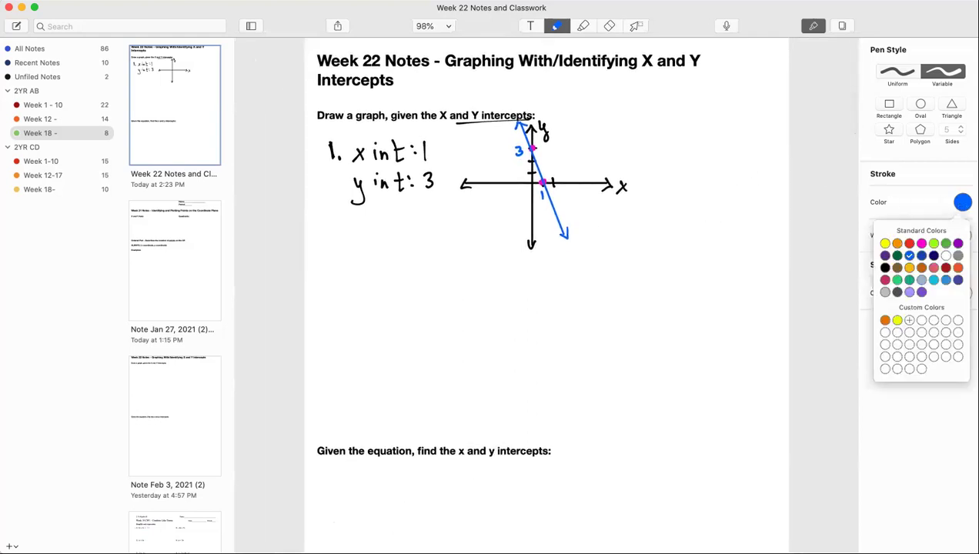
left_click(885, 267)
left_click(962, 202)
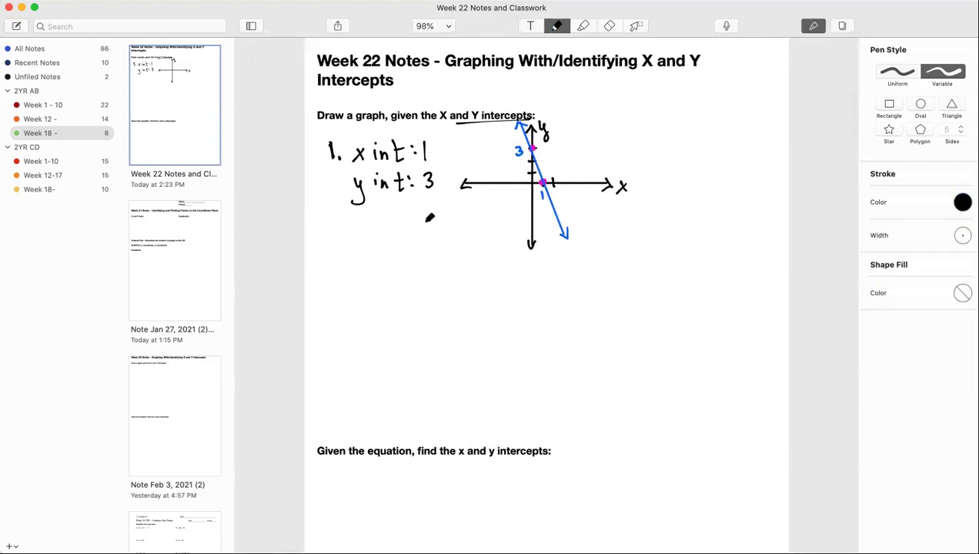
mouse_move(327, 246)
left_mouse_down()
mouse_move(344, 264)
mouse_move(414, 265)
mouse_move(417, 251)
left_mouse_up()
left_click(344, 262)
left_click(431, 245)
left_click(431, 254)
left_click_drag(439, 256, 454, 267)
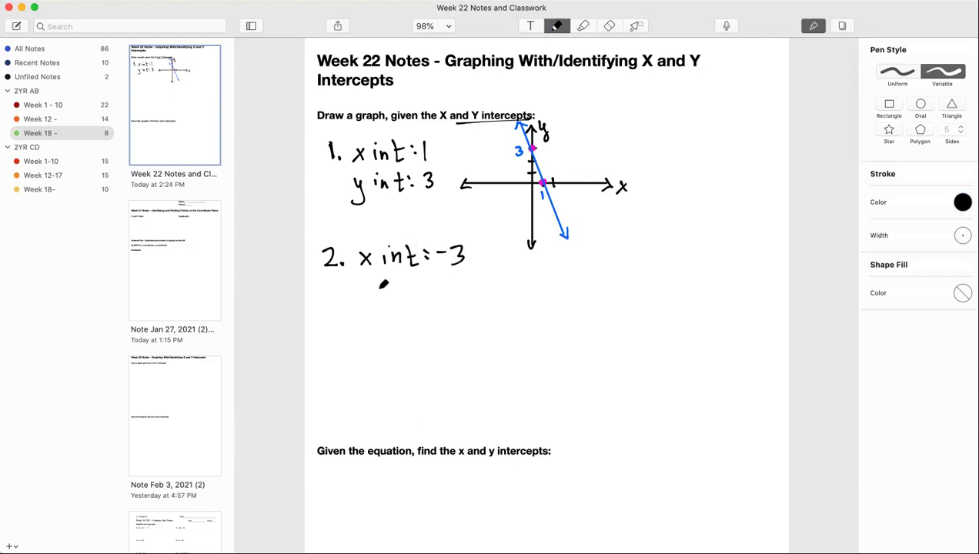
- Write 'y int: -2' beneath it, undoing the 2 to add the minus sign
left_click_drag(364, 282, 368, 296)
mouse_move(375, 282)
left_mouse_down()
mouse_move(368, 306)
mouse_move(416, 283)
left_mouse_up()
left_click_drag(416, 282, 423, 287)
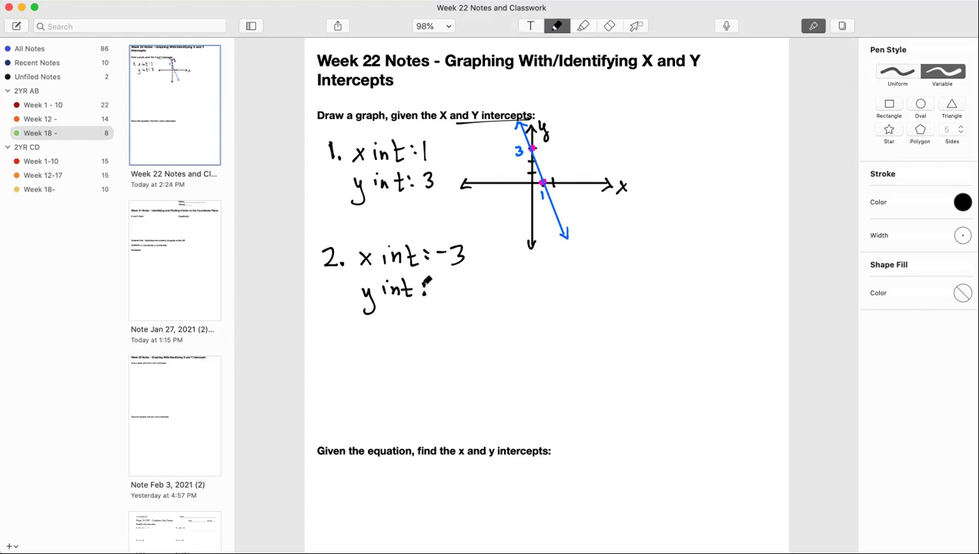
left_click_drag(444, 282, 468, 297)
key("super+z")
- Draw crossing axes below problem 2, undoing the overlong horizontal stroke
left_click_drag(399, 316, 400, 436)
left_click_drag(328, 369, 500, 369)
key("super+z")
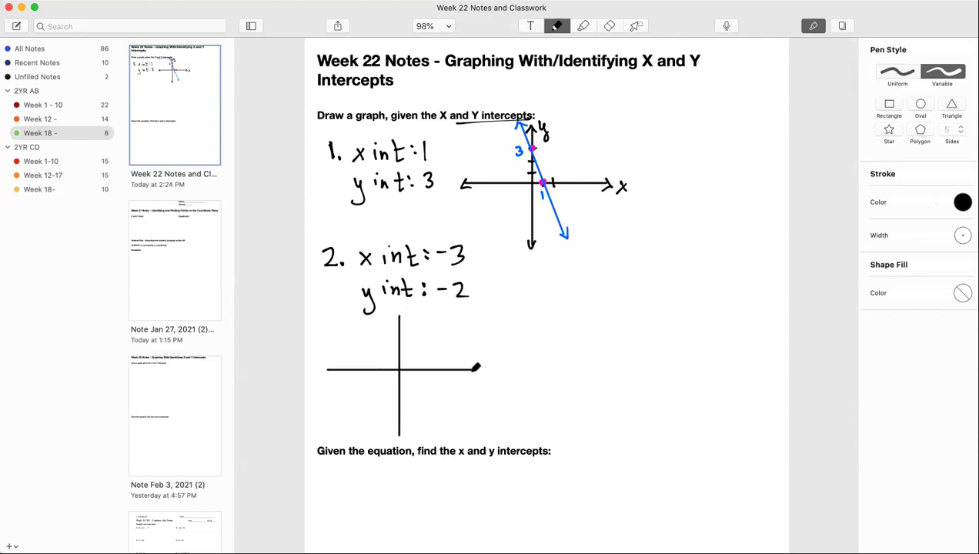
- Hide the note sidebars, adjust the zoom, and change the ink to blue
left_click(250, 24)
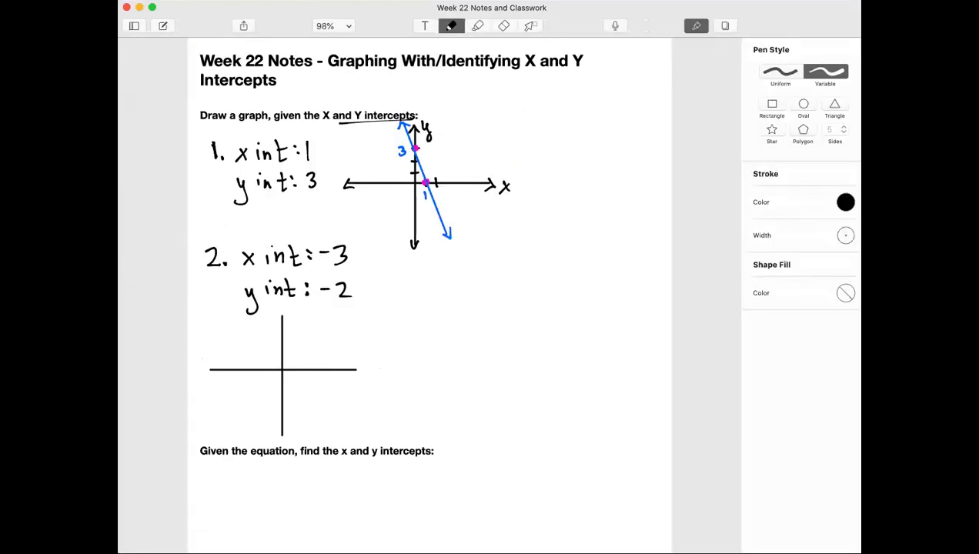
scroll(334, 343, "up", 5)
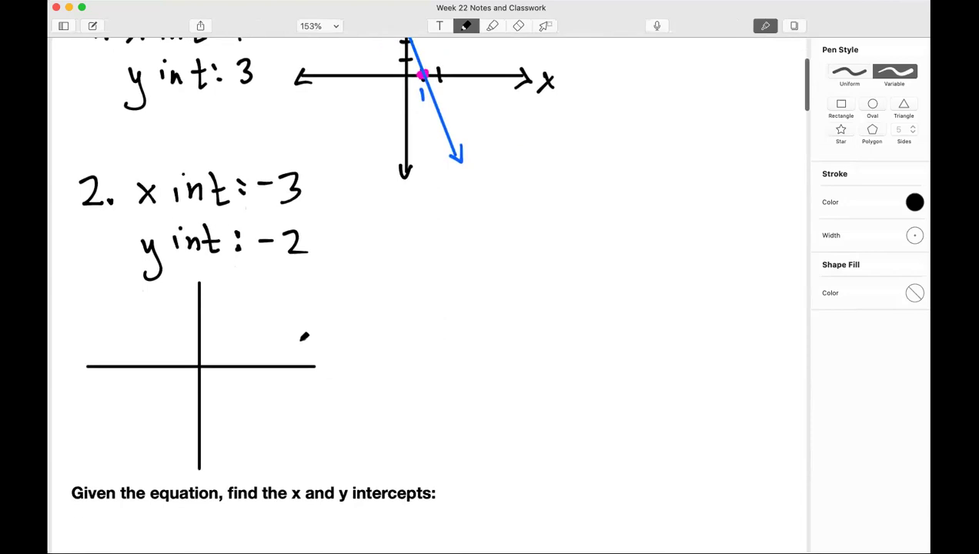
scroll(304, 337, "down", 2)
left_click(915, 202)
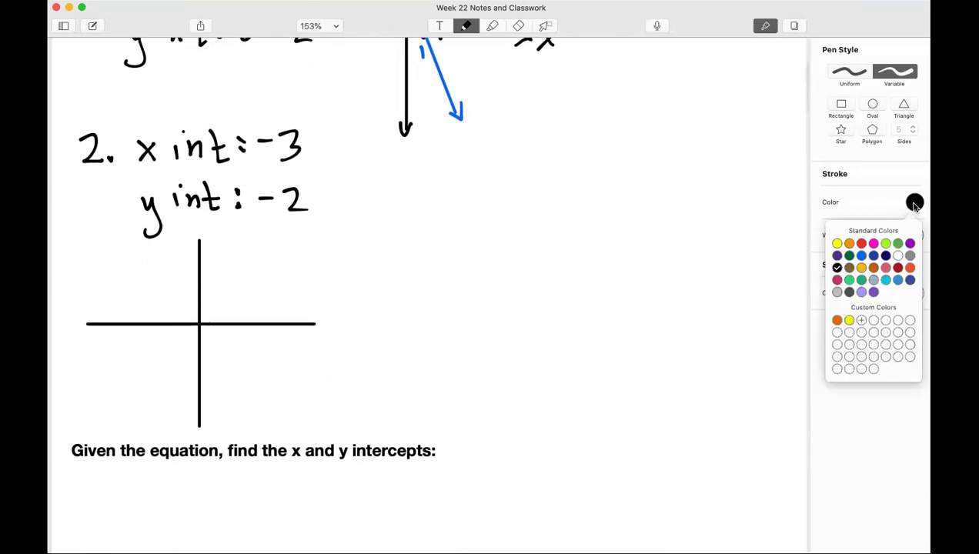
left_click(860, 256)
left_click(909, 212)
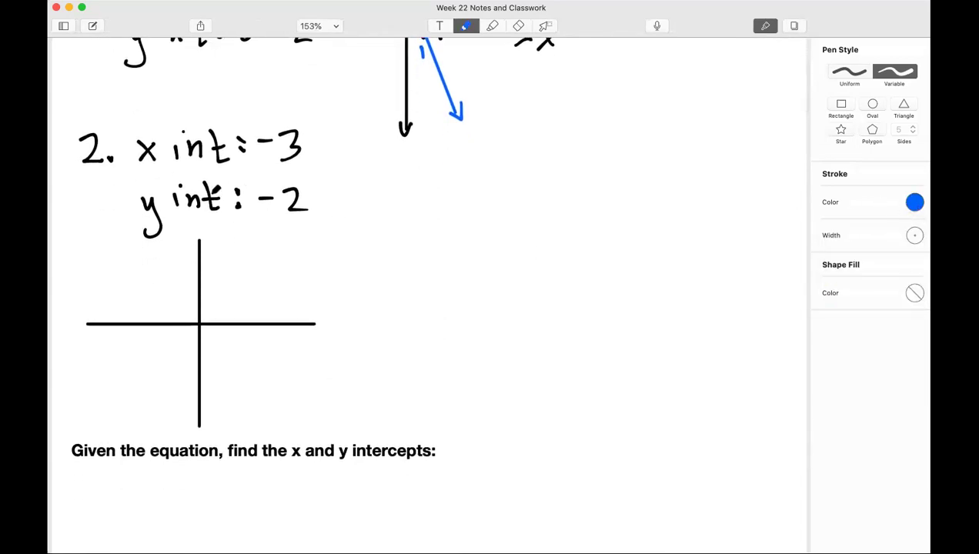
- Add arrowheads to all axis ends, x and y labels, and a tick left of the origin
left_click_drag(182, 320, 146, 329)
mouse_move(195, 246)
left_mouse_down()
mouse_move(206, 230)
mouse_move(215, 241)
left_mouse_up()
left_click_drag(310, 318, 310, 331)
left_click_drag(93, 317, 95, 333)
left_click_drag(195, 423, 205, 422)
left_click_drag(326, 318, 338, 333)
left_click_drag(338, 318, 326, 334)
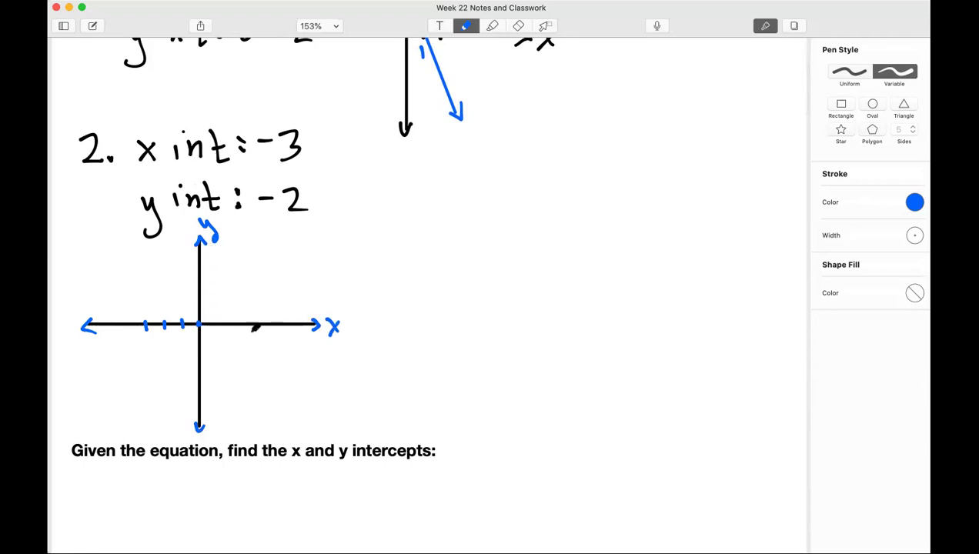
- Mark and label -3 on the x-axis and -2 on the y-axis
left_click_drag(135, 351, 147, 356)
mouse_move(193, 339)
left_mouse_down()
mouse_move(204, 339)
mouse_move(205, 354)
left_mouse_up()
left_click_drag(206, 357, 216, 356)
left_click_drag(219, 352, 231, 358)
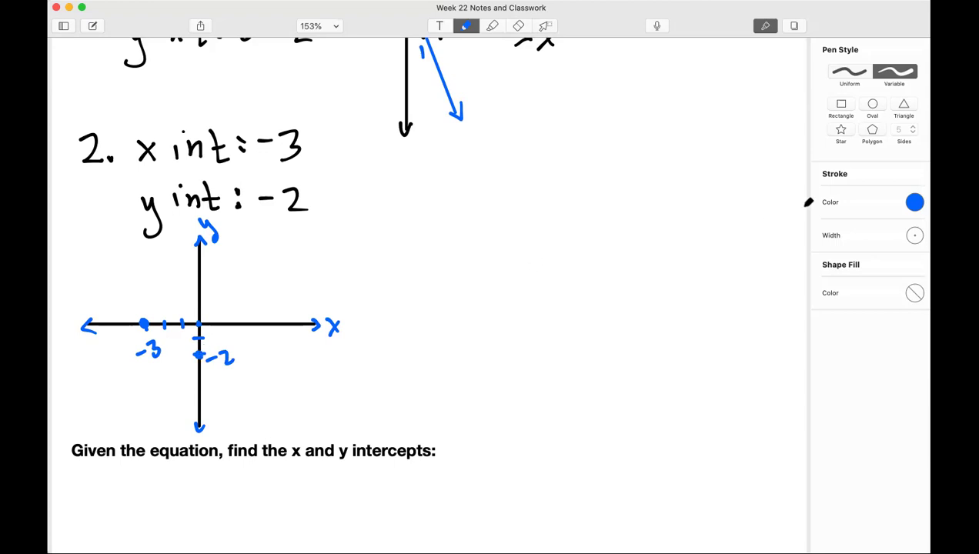
- Switch to magenta ink and draw a double-arrowed line through -3 and -2
left_click(915, 203)
left_click(875, 243)
mouse_move(77, 280)
left_mouse_down()
mouse_move(294, 401)
mouse_move(275, 420)
left_mouse_up()
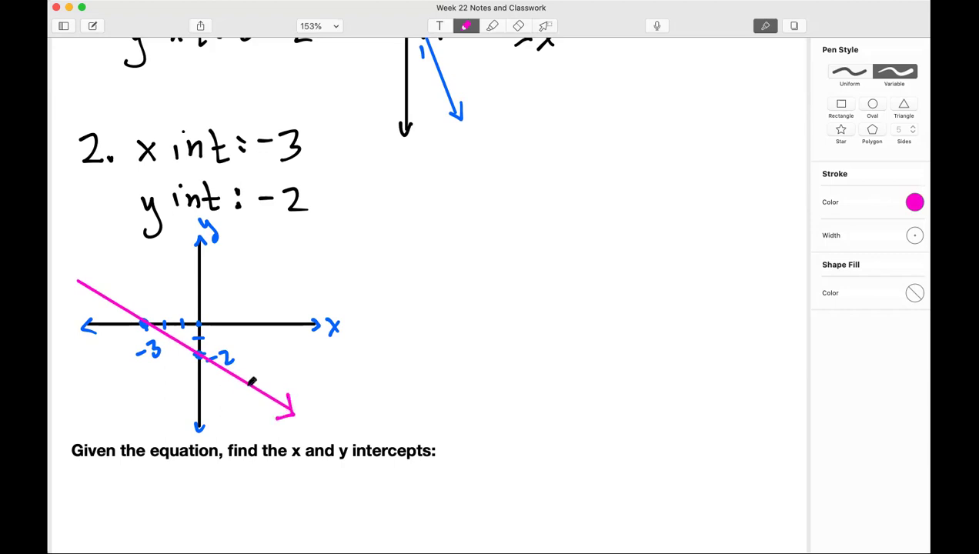
left_click_drag(75, 288, 91, 274)
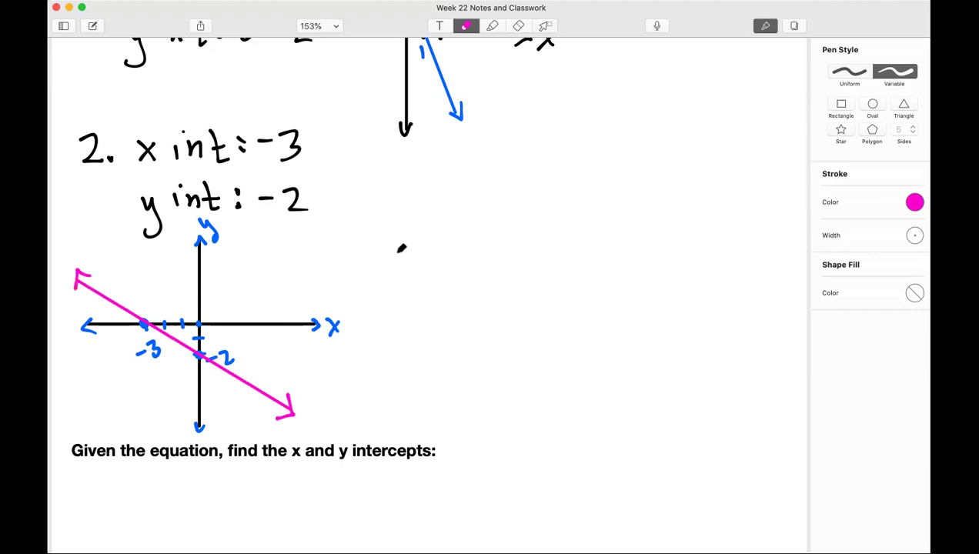